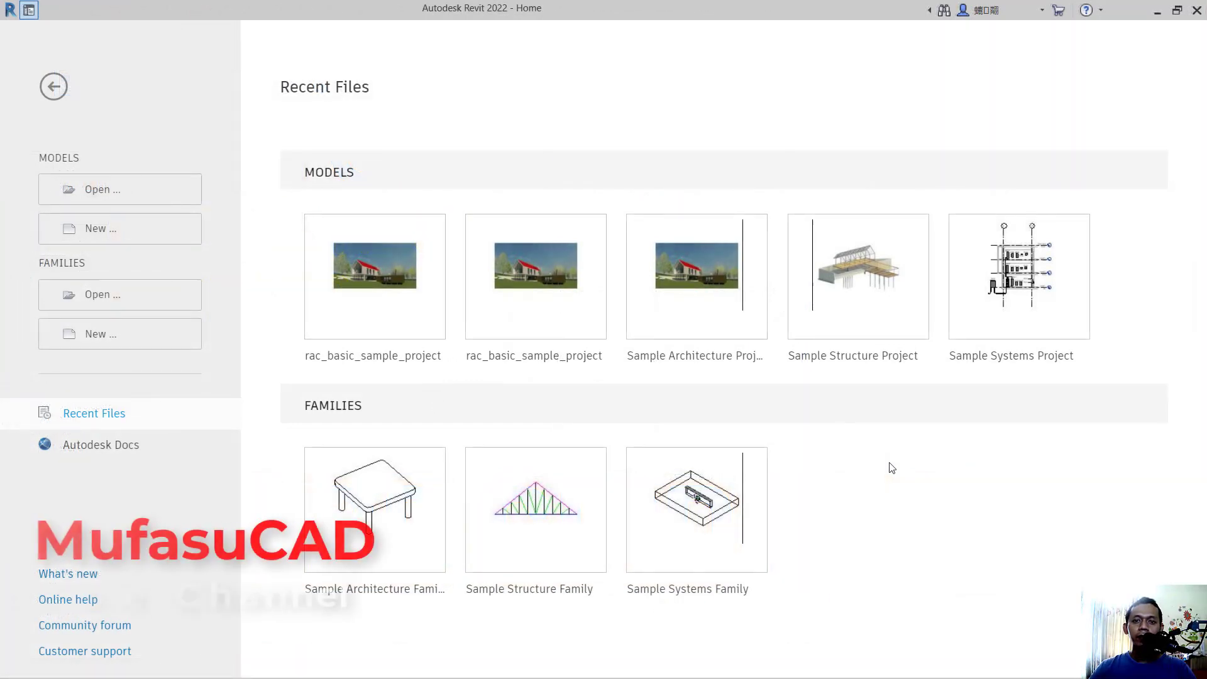
Start a new project and choose the Architectural Template as its template.
click(151, 242)
click(613, 314)
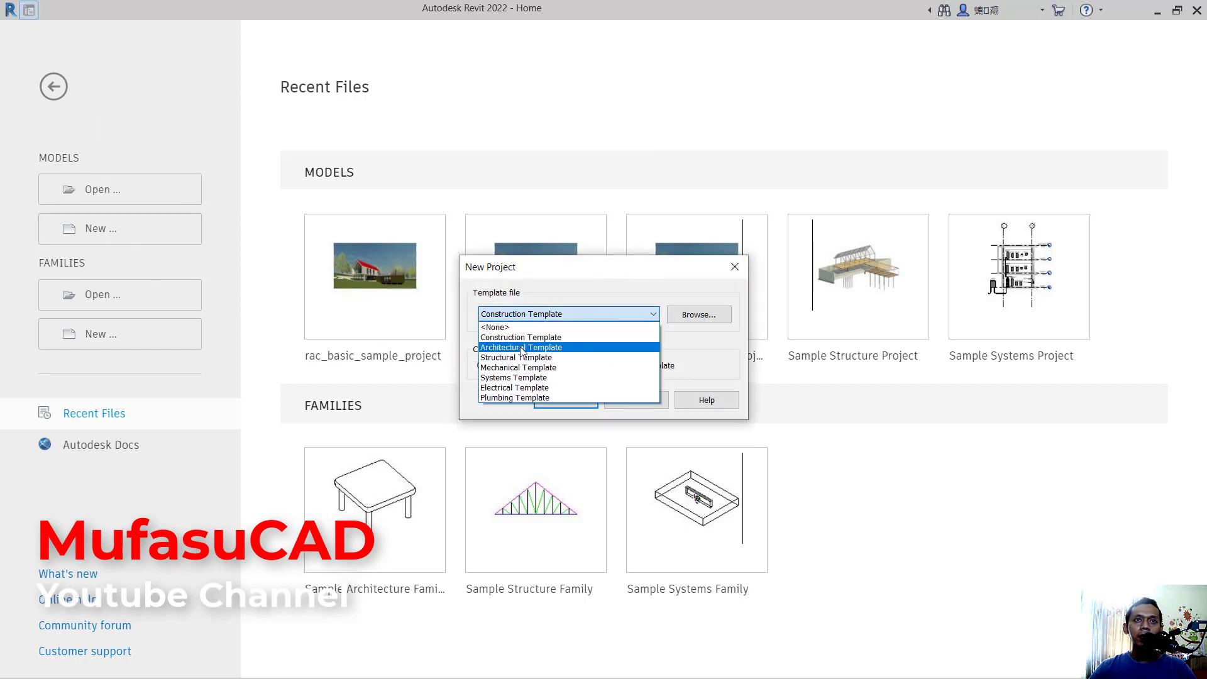
click(522, 348)
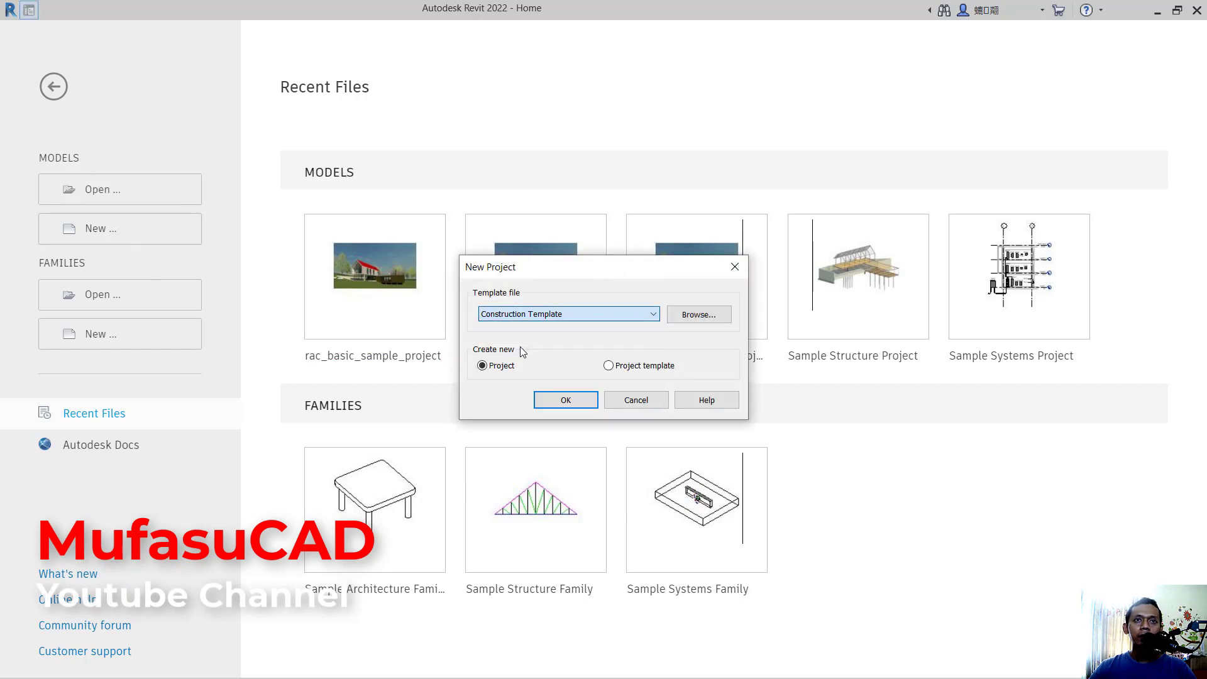
Create the project and draw a closed six-wall L-shaped outline on Level 0, notched at top right.
click(566, 400)
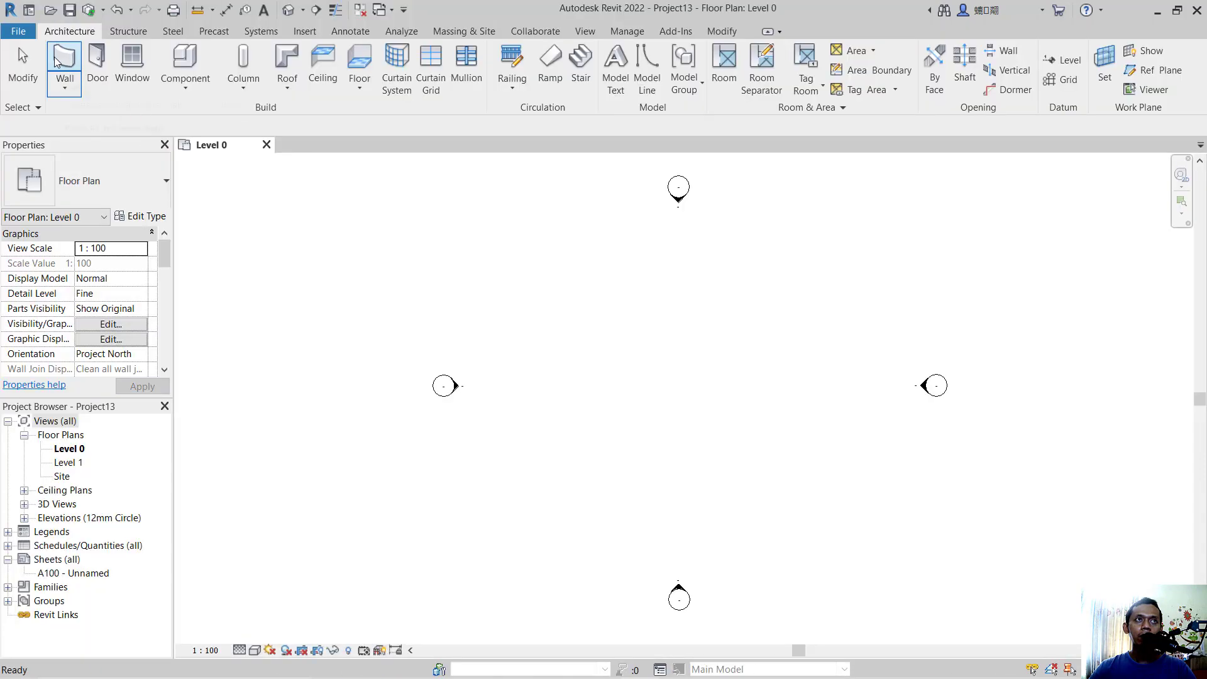
click(63, 62)
click(573, 307)
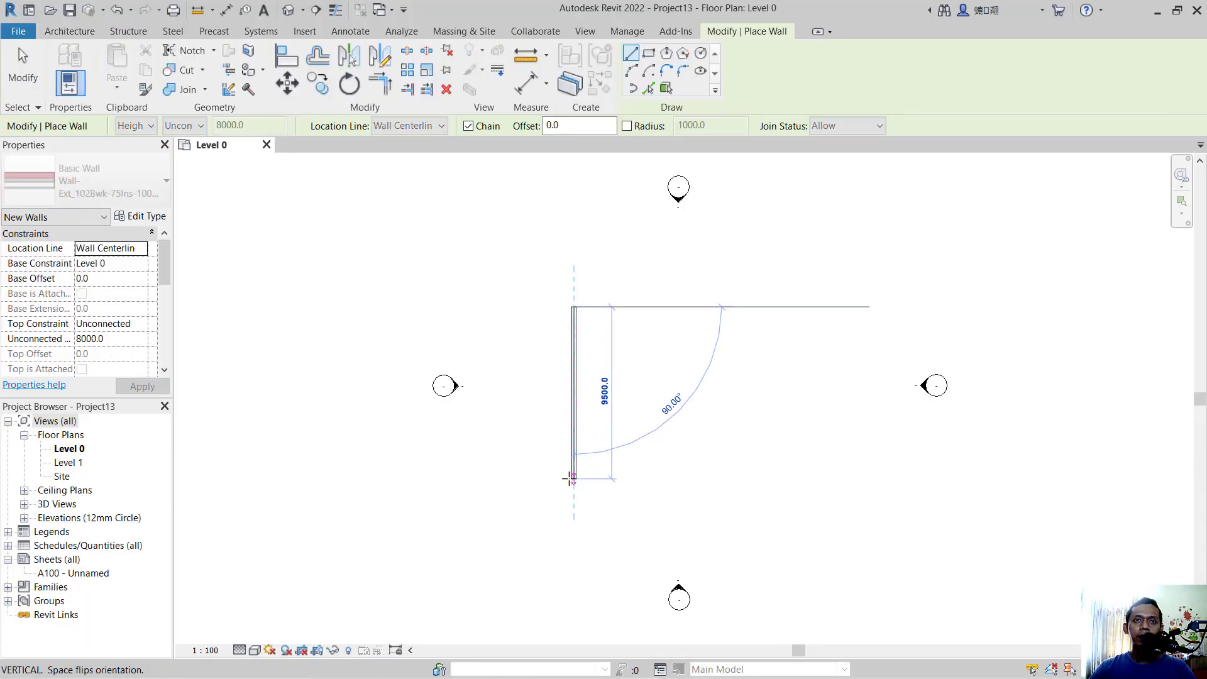
click(573, 461)
click(819, 460)
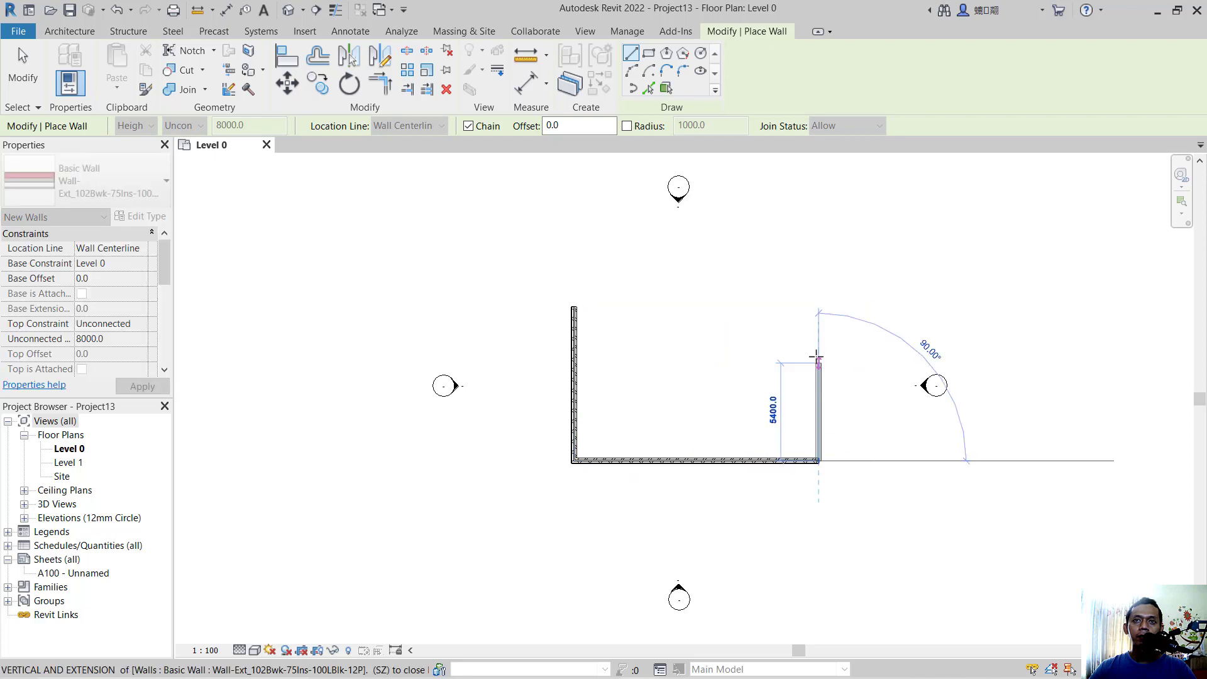
click(819, 363)
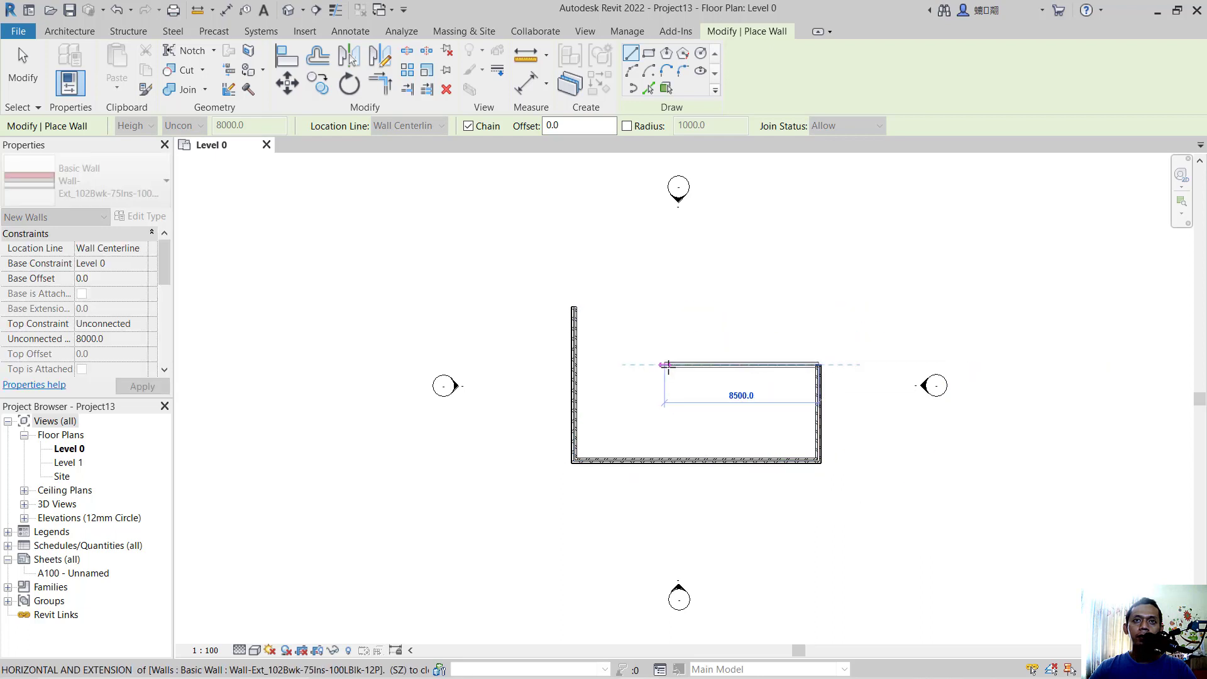
click(671, 364)
click(670, 306)
click(574, 307)
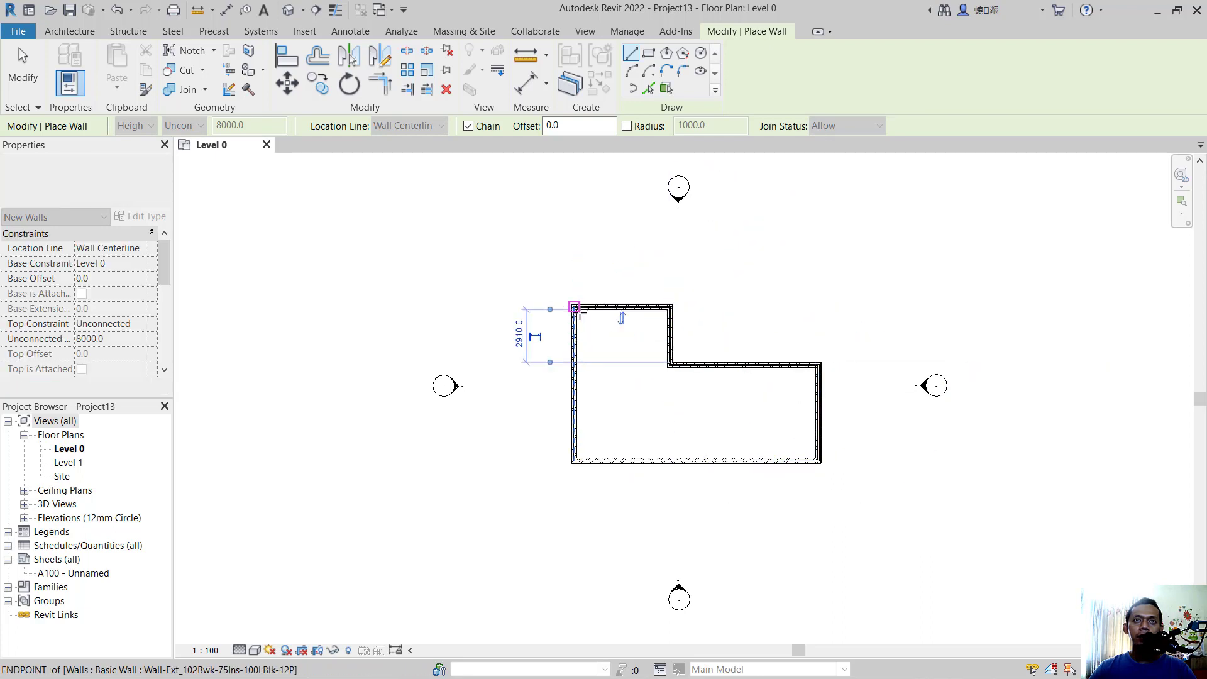
key(Escape)
key(Escape)
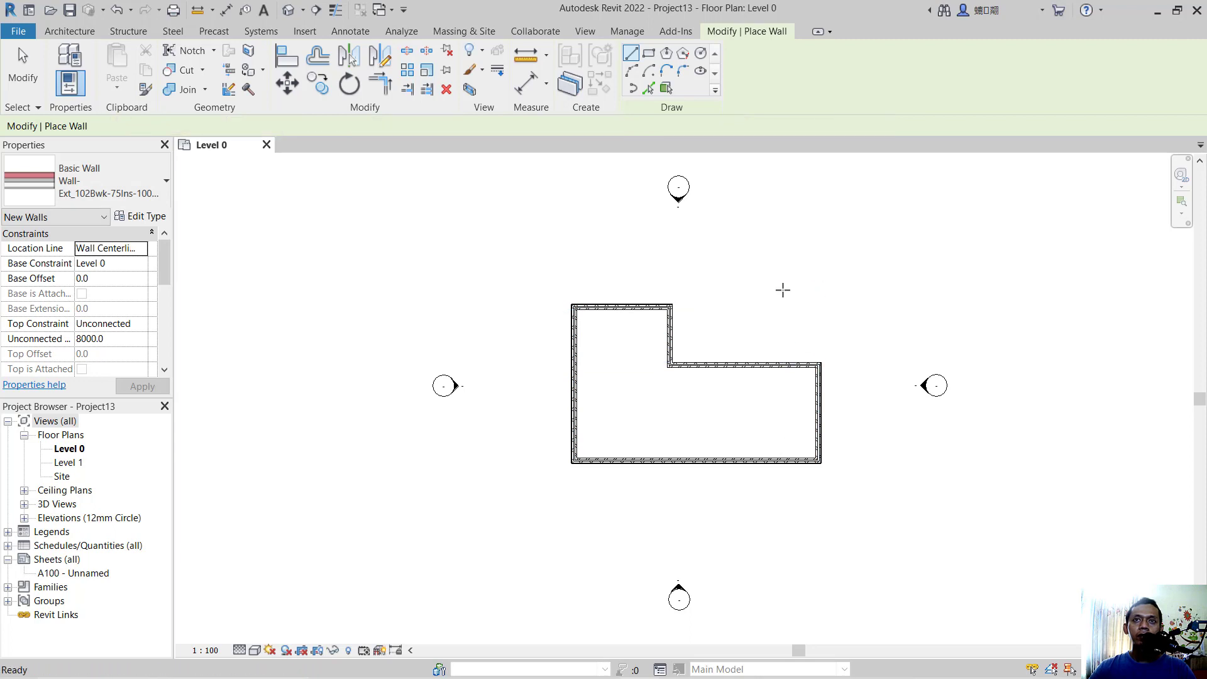
middle_drag(754, 326, 743, 343)
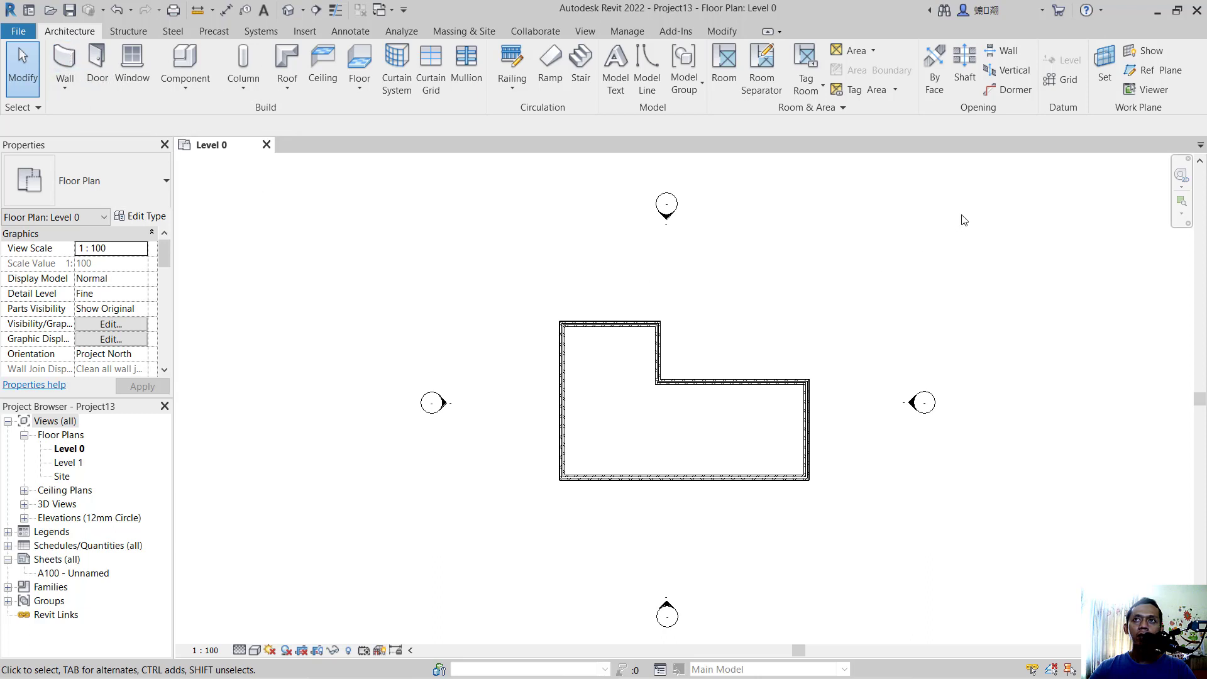
Draw vertical grids 1, 2 and 3 top to bottom, plus a horizontal grid along the top wall.
click(1063, 79)
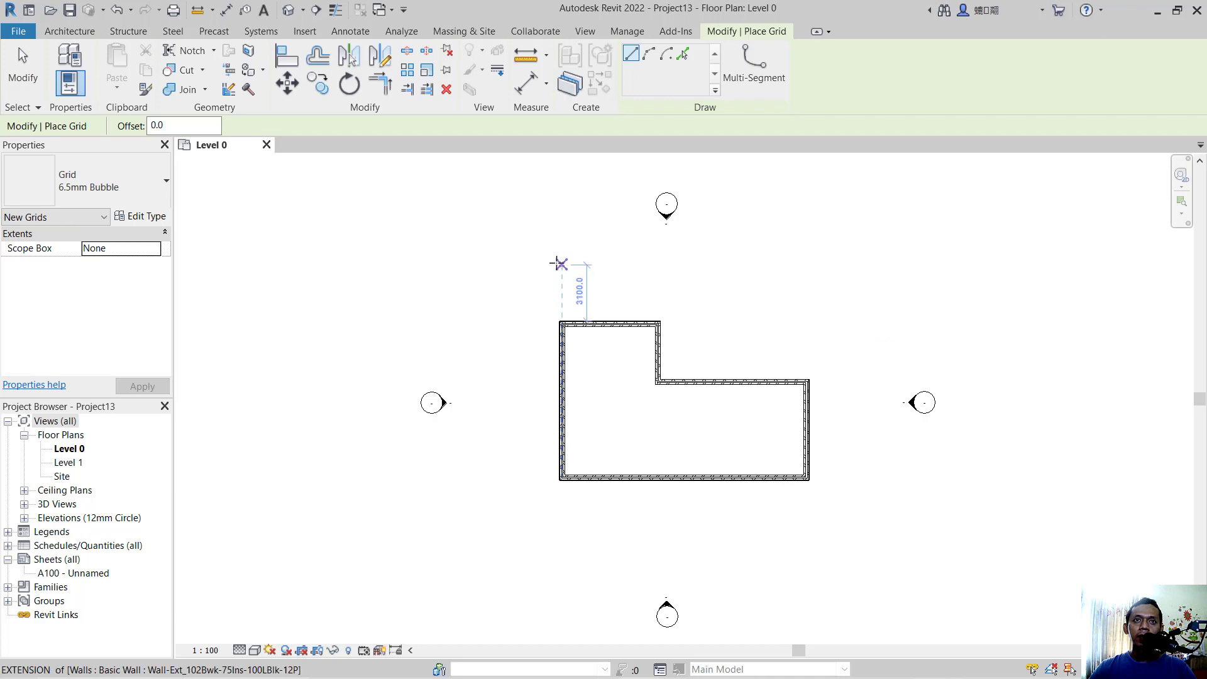
click(562, 271)
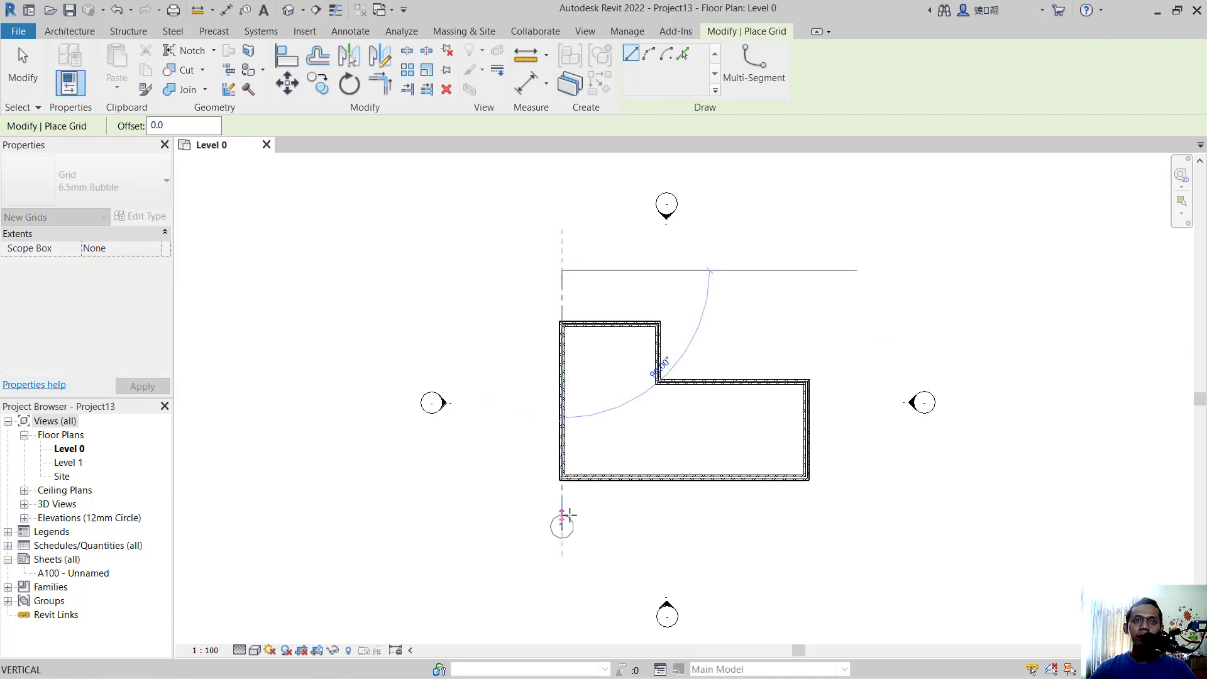
click(565, 517)
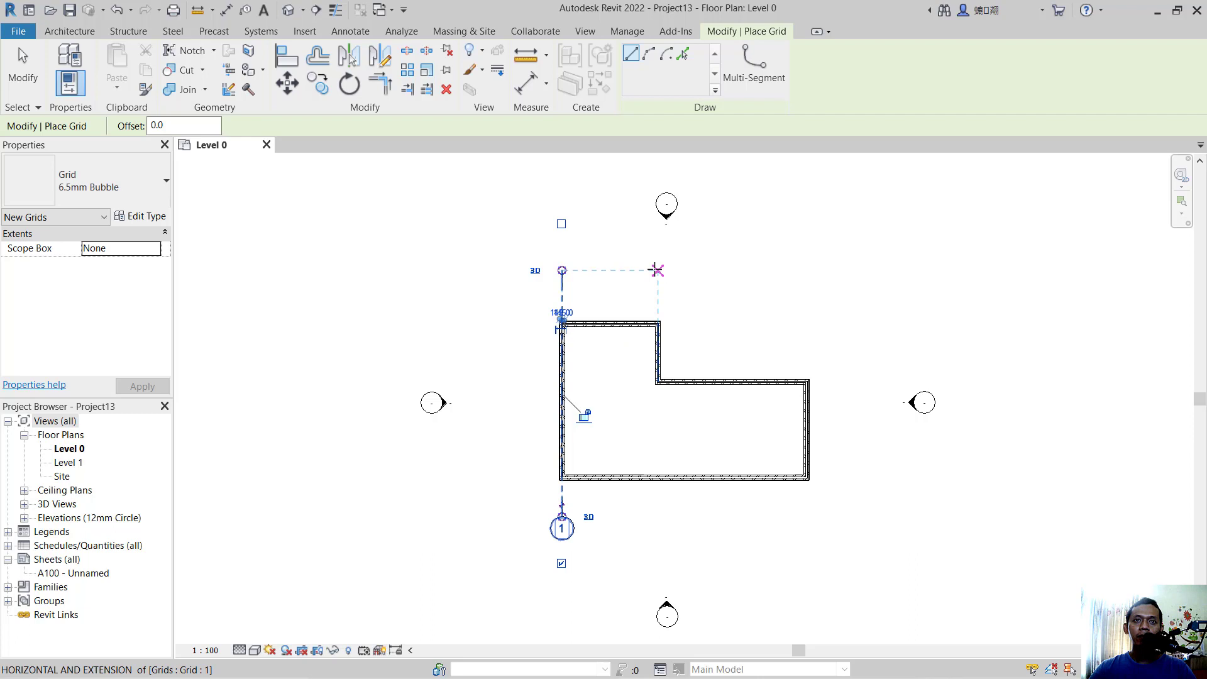
click(658, 271)
click(658, 517)
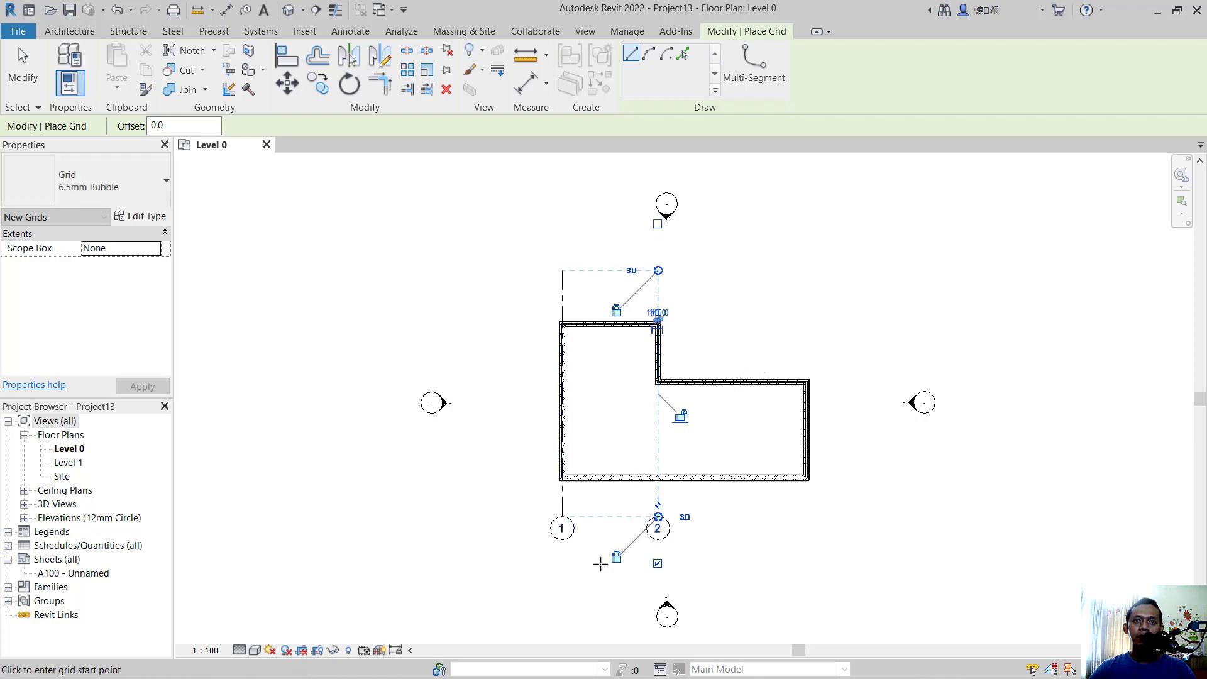
click(807, 271)
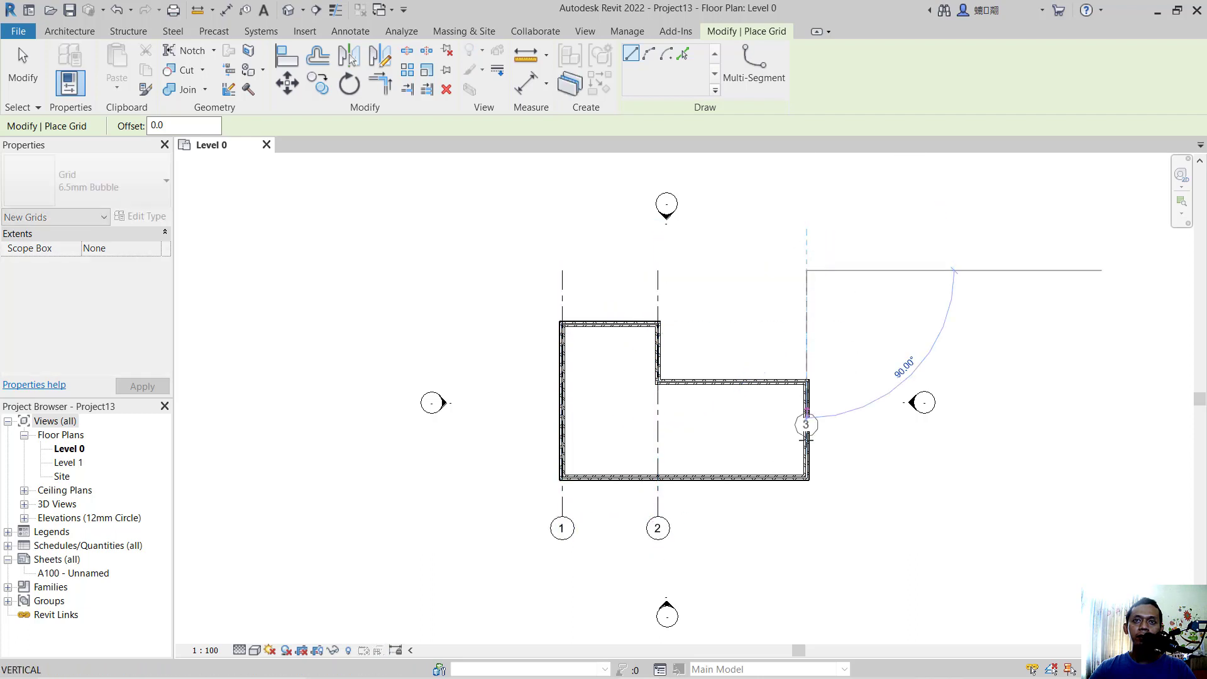
click(806, 517)
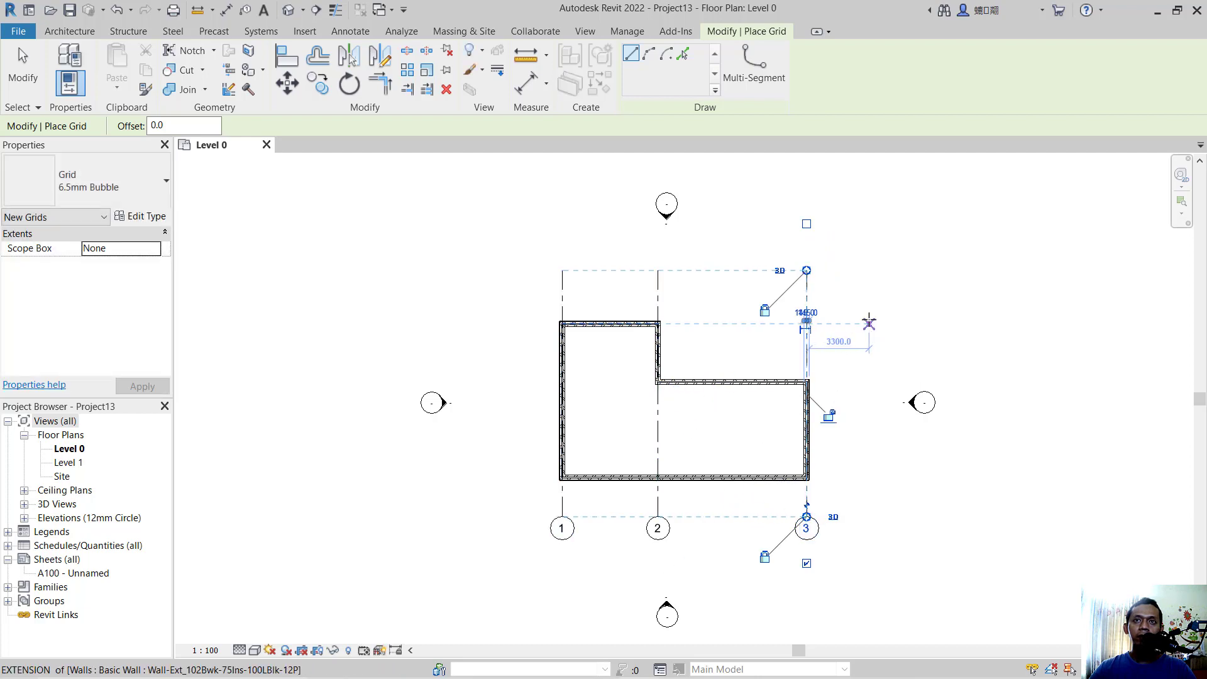
click(869, 323)
click(531, 324)
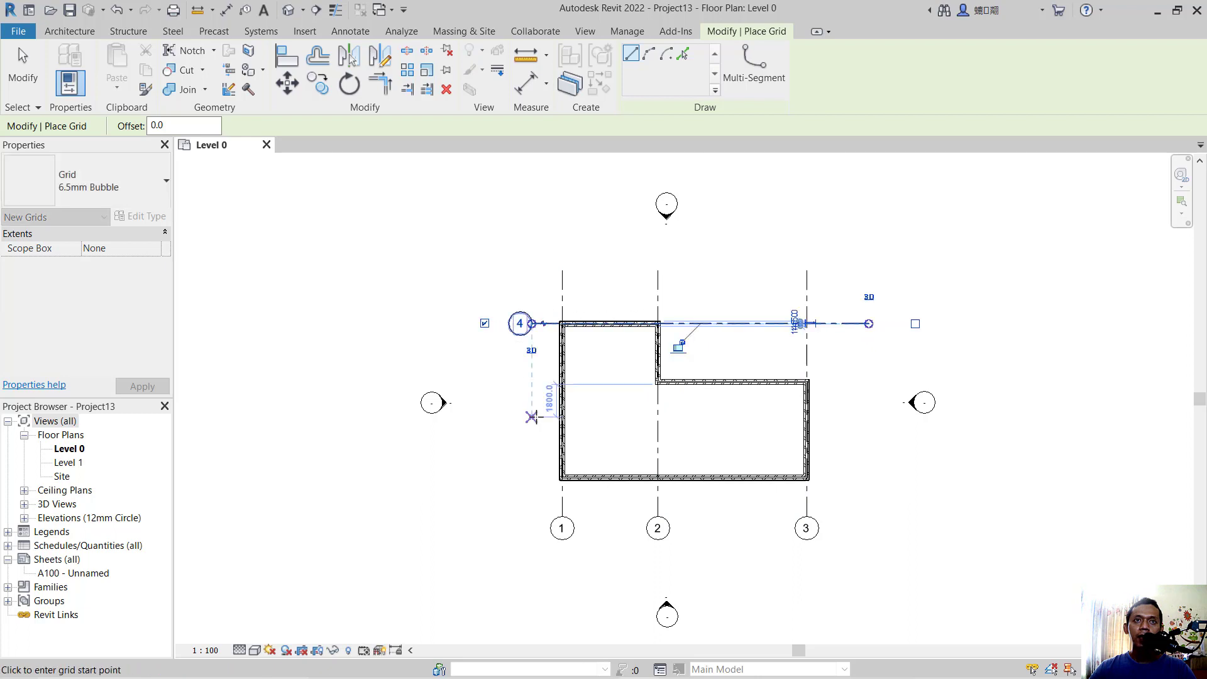
Rename horizontal grid 4 to A by editing its bubble label, then clear the selection.
key(Escape)
key(Escape)
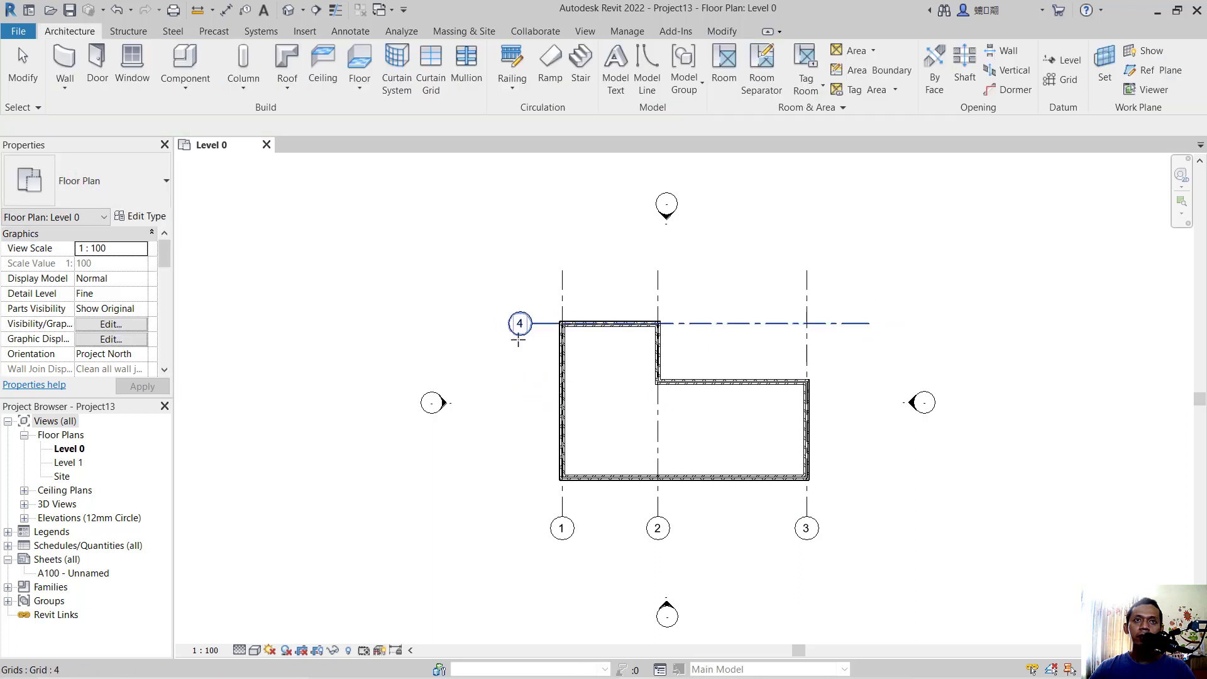
click(521, 325)
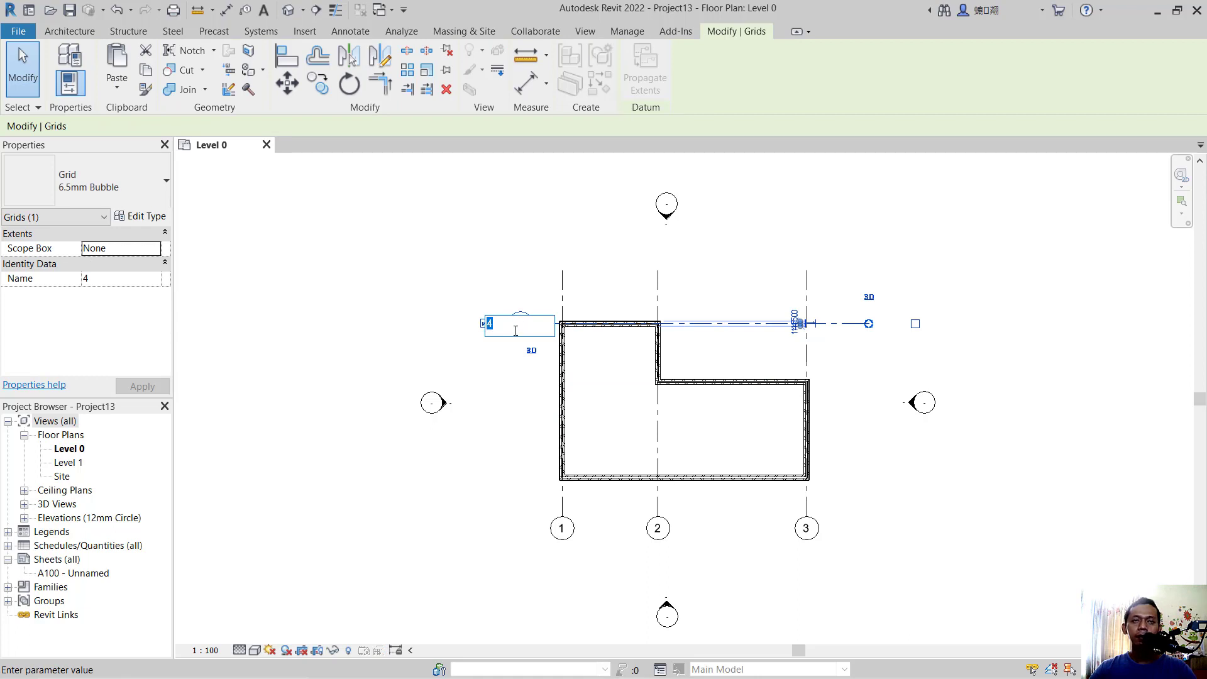
text(A)
key(Return)
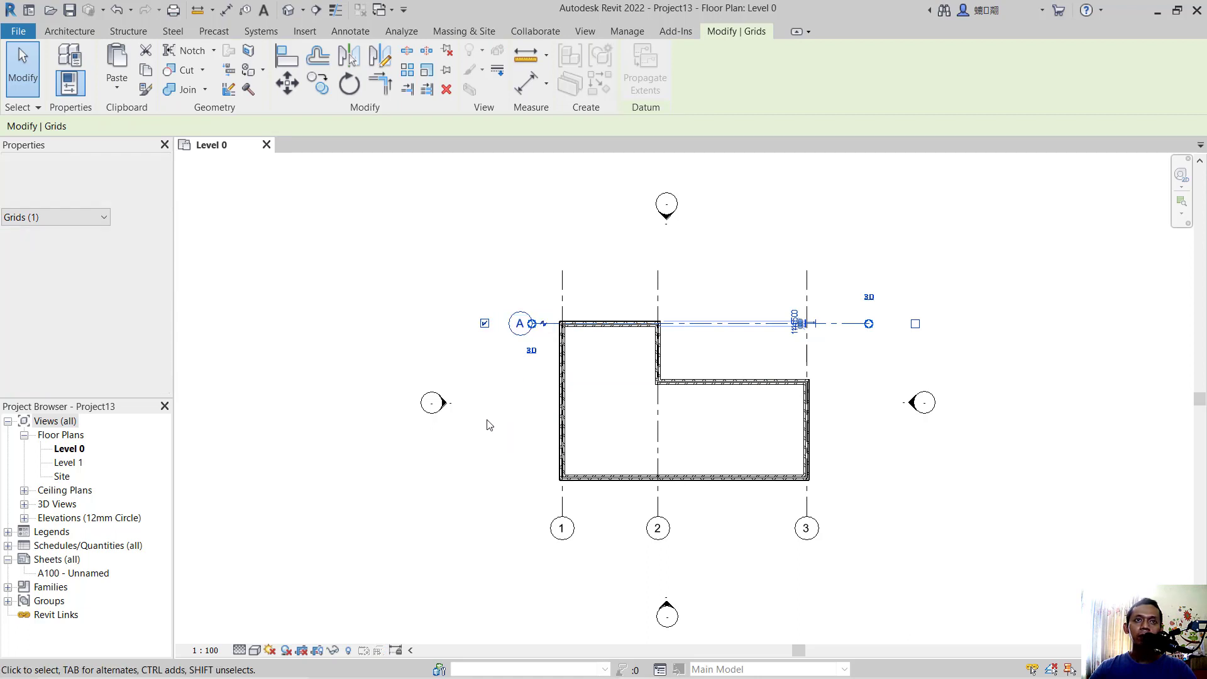
click(848, 391)
click(1062, 80)
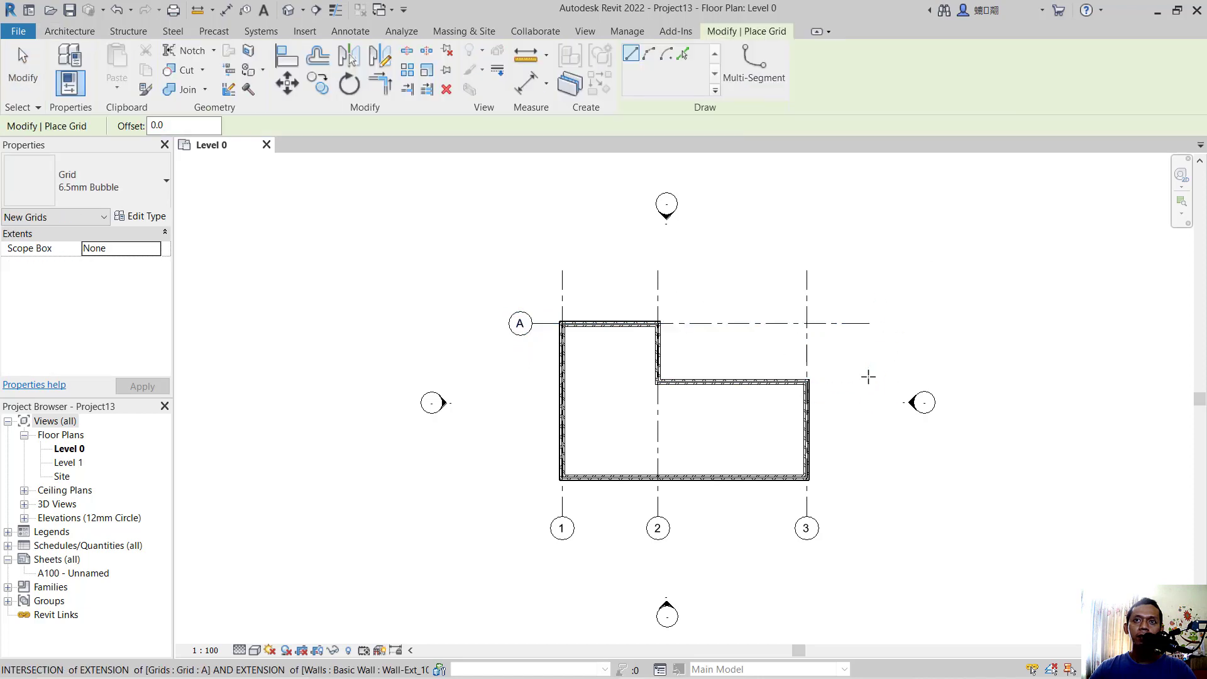
Draw horizontal grids B at the notch step and C along the bottom wall, right to left.
click(869, 382)
click(531, 382)
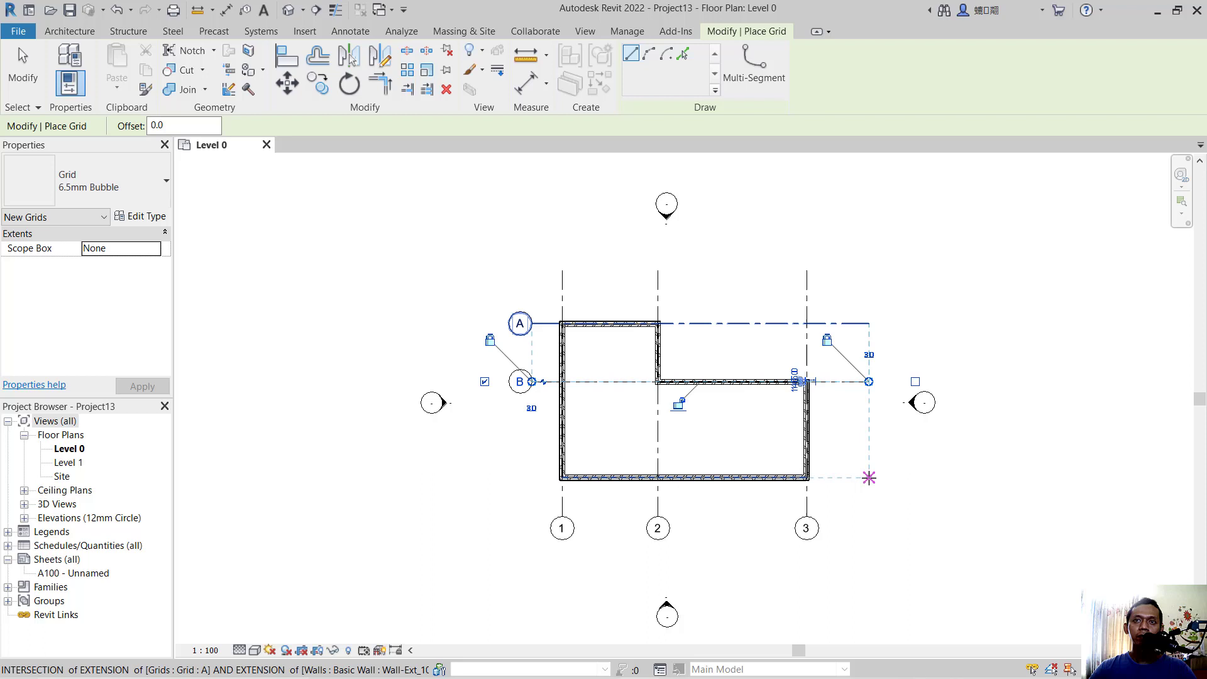
click(869, 478)
click(532, 478)
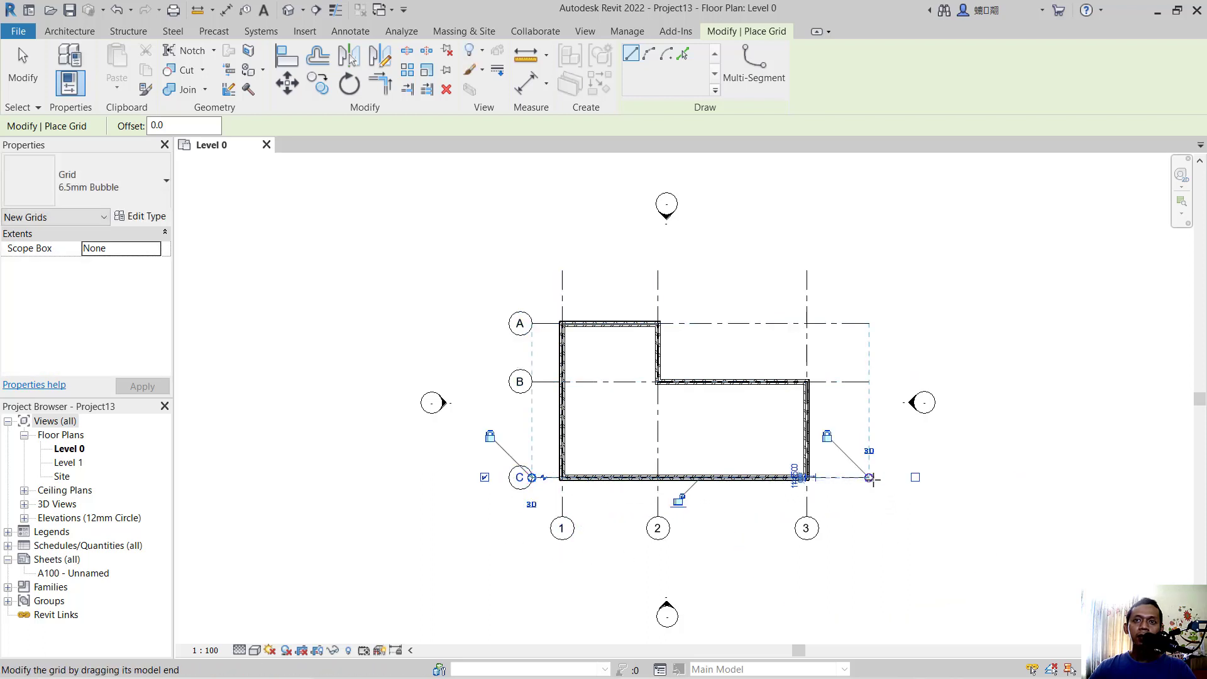
key(Escape)
key(Escape)
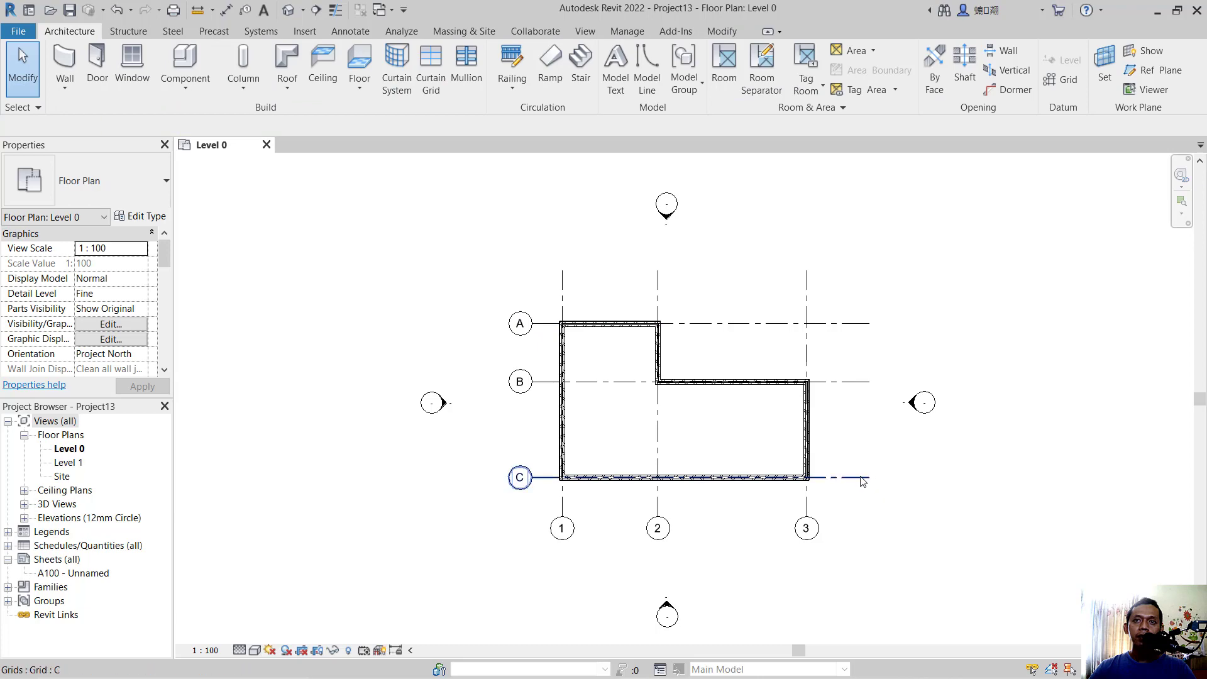
Pull the horizontal grids' right ends inward and lower the vertical grids' top ends.
click(863, 478)
drag(870, 478, 845, 479)
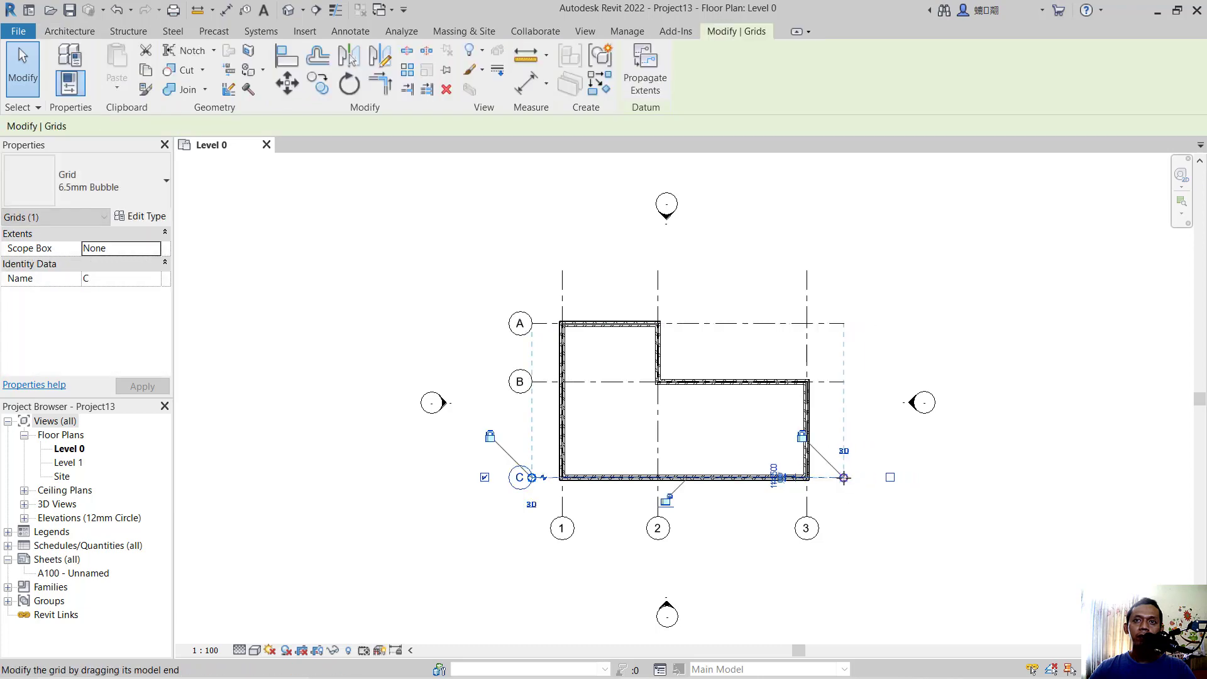
click(800, 300)
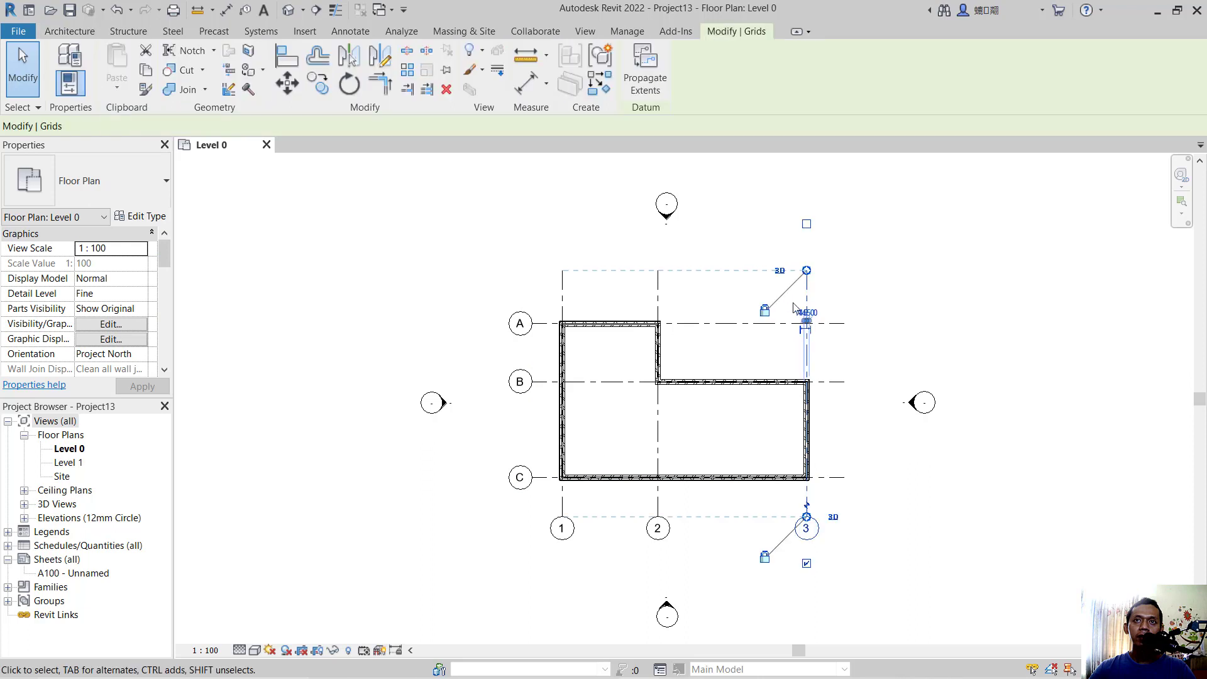
drag(806, 272, 807, 292)
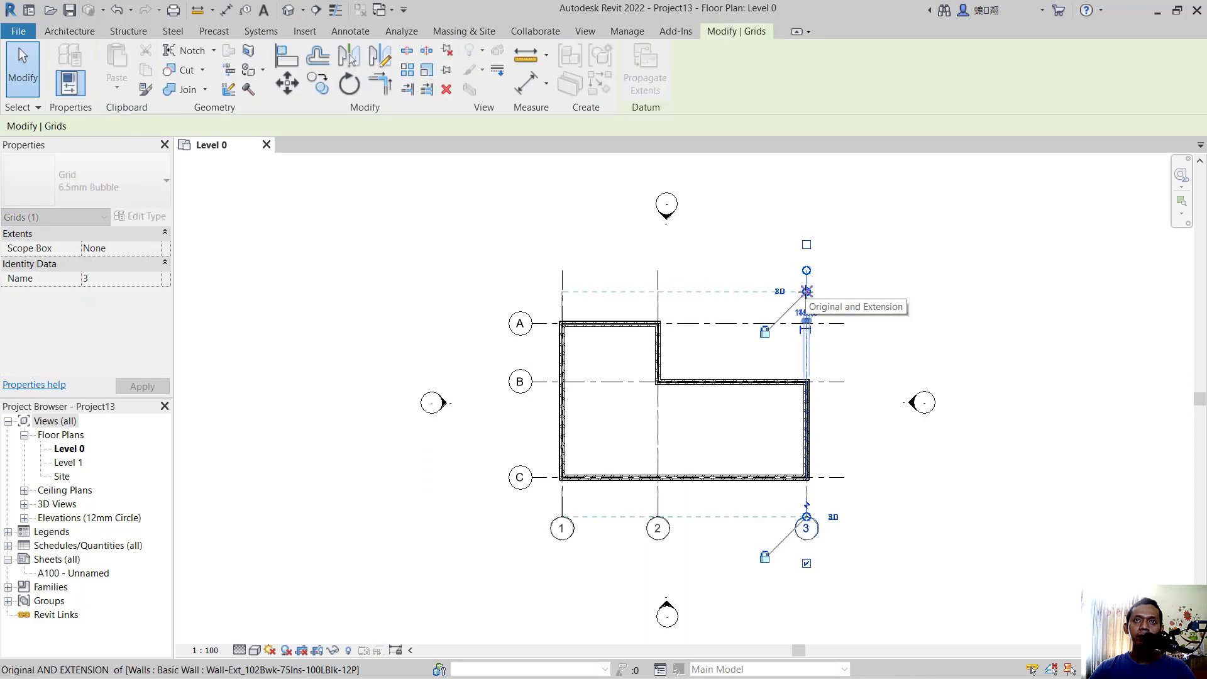